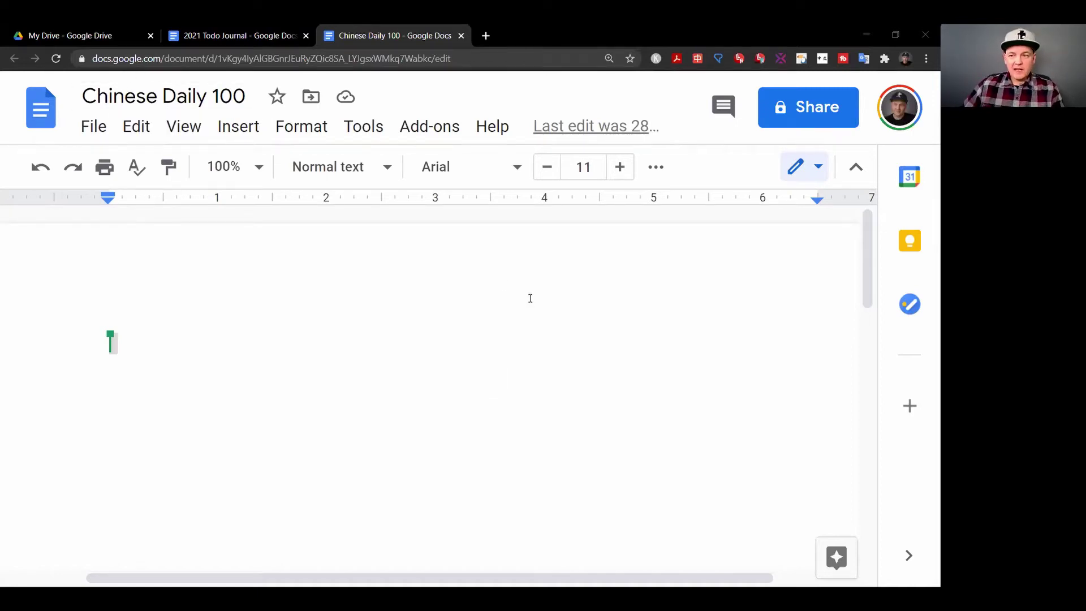
Step into the 'Chinese Daily 100' title, return to the page, and show the Tools menu
left_click(199, 99)
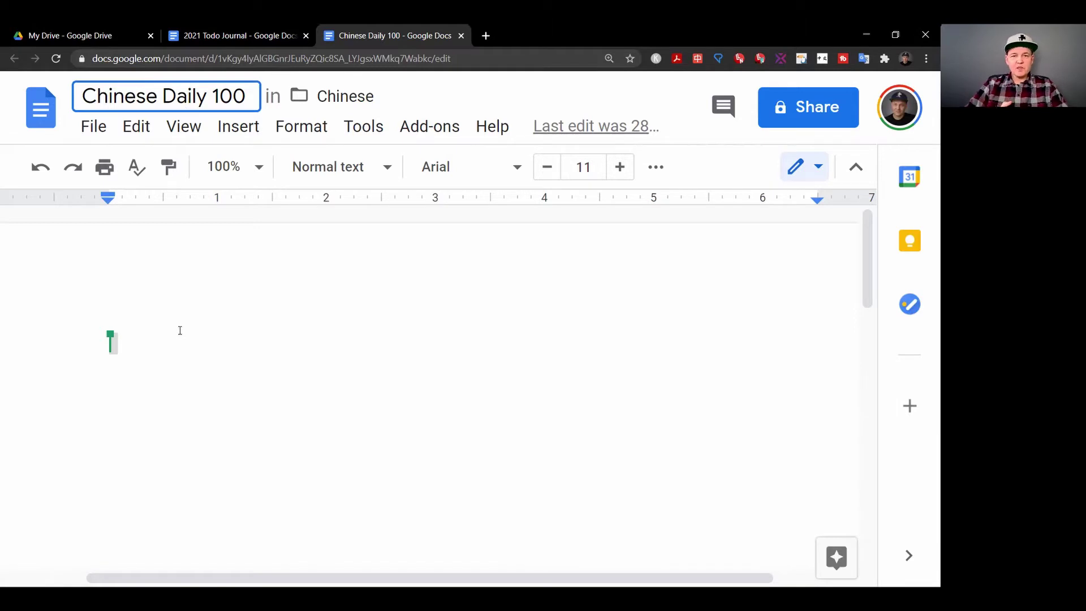
left_click(122, 330)
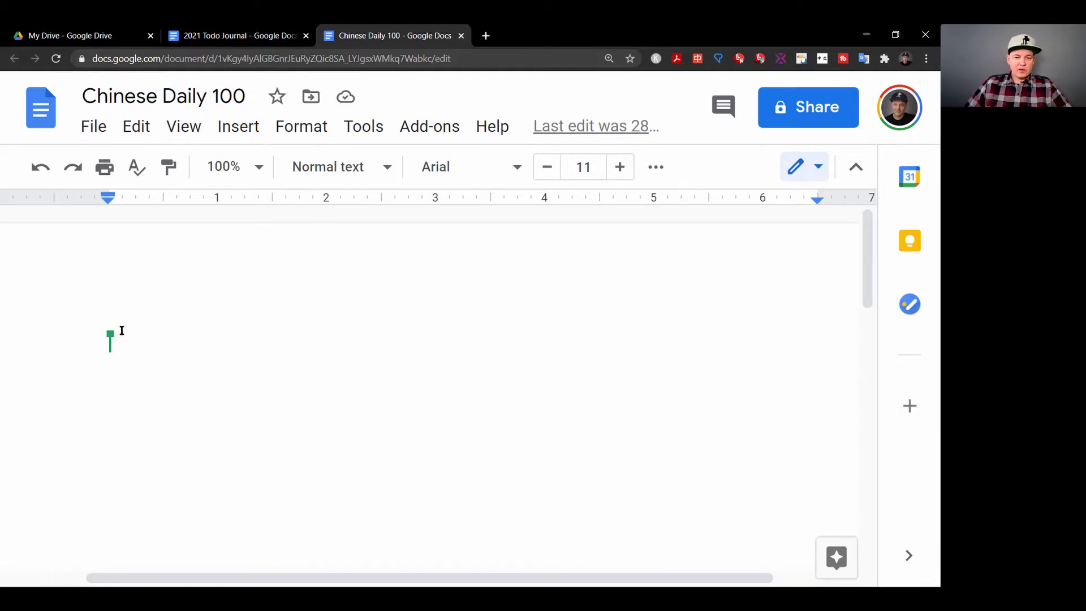
left_click(356, 126)
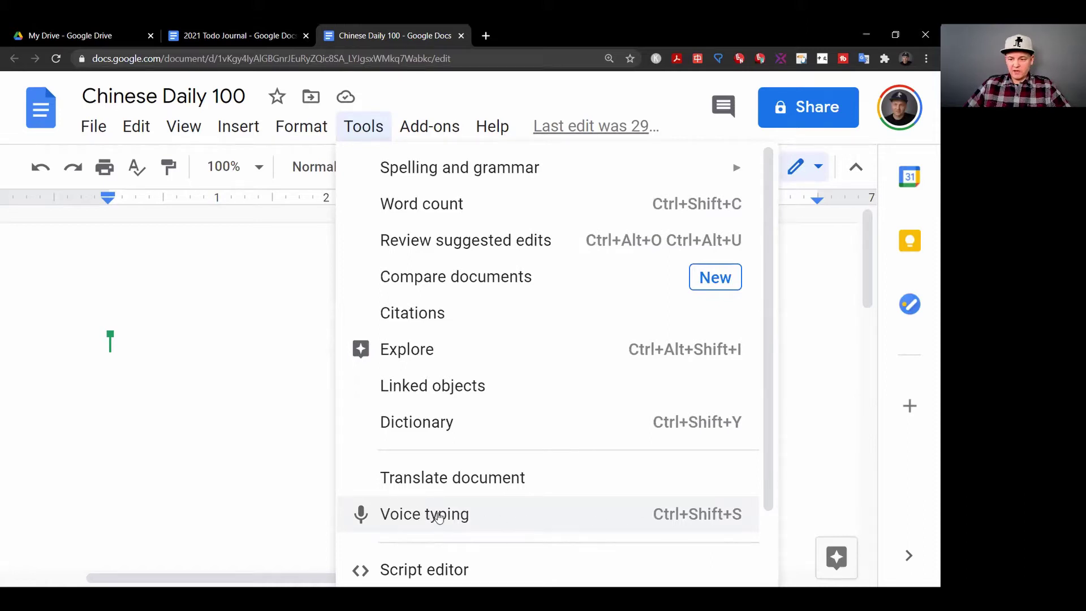
Turn on voice typing and set its dictation language to 中文（中国）
left_click(408, 512)
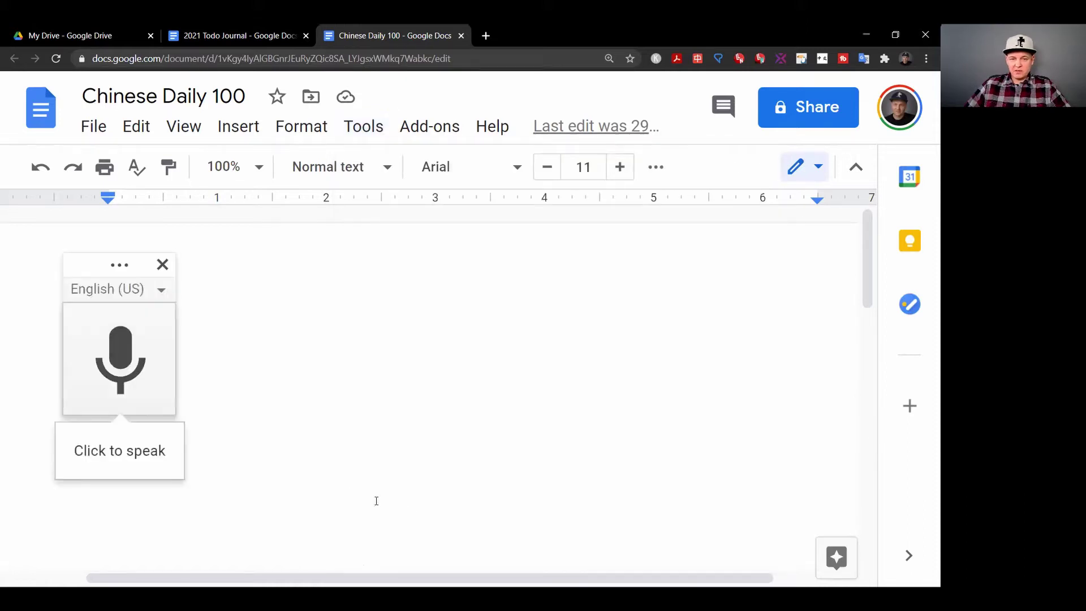
left_click(161, 291)
scroll(190, 371, "down", 8)
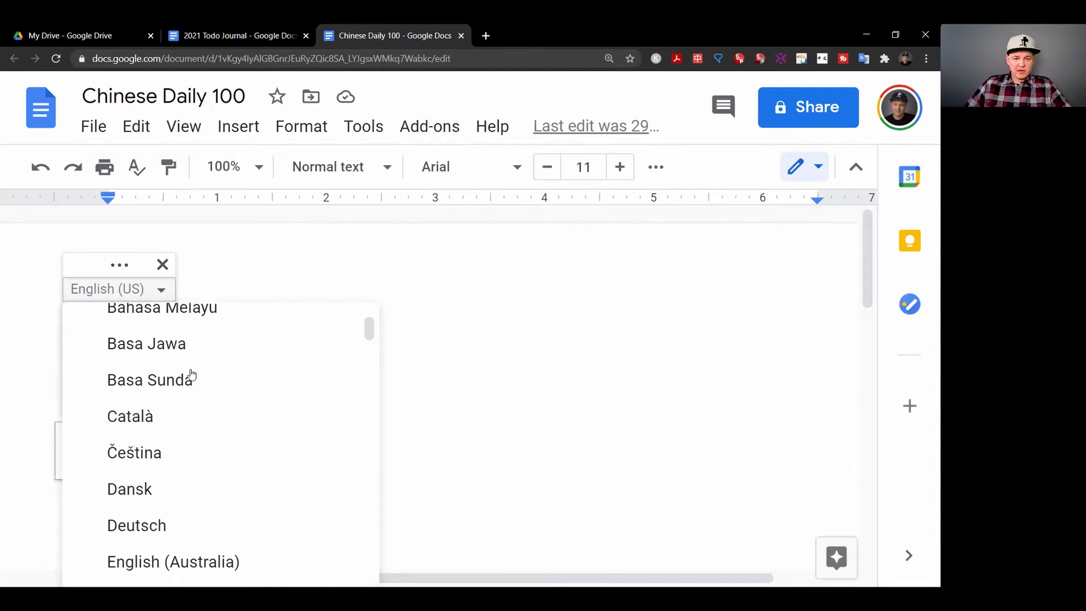
scroll(191, 374, "down", 8)
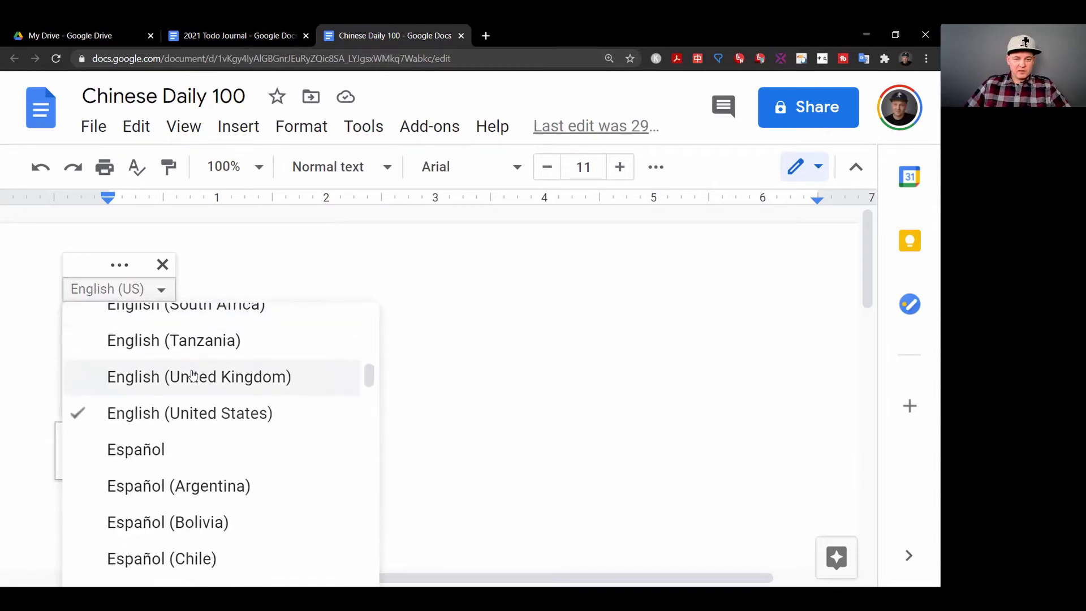
scroll(193, 375, "down", 10)
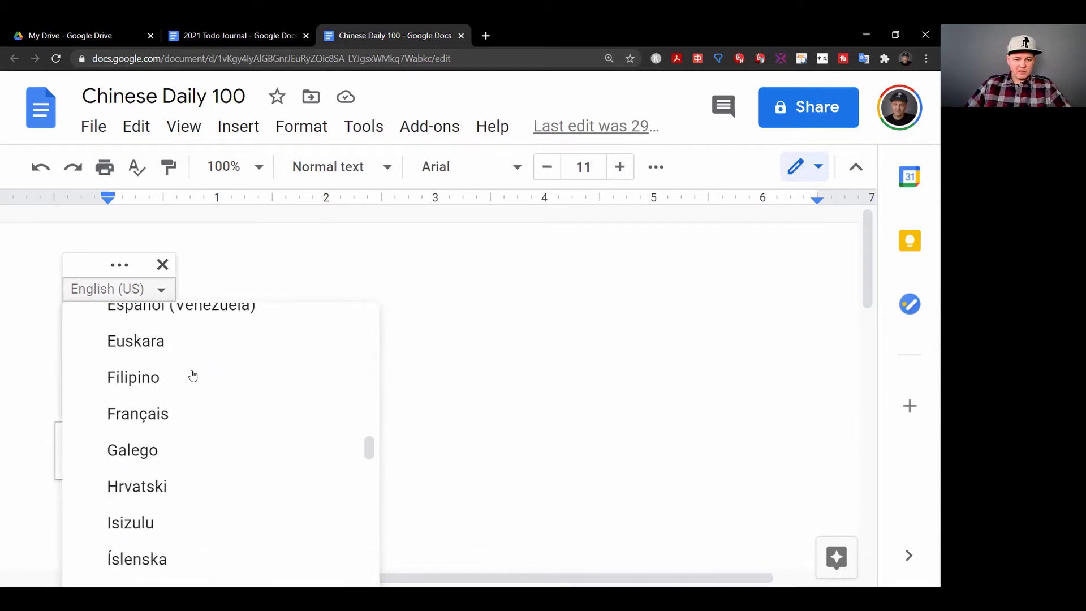
scroll(195, 376, "down", 10)
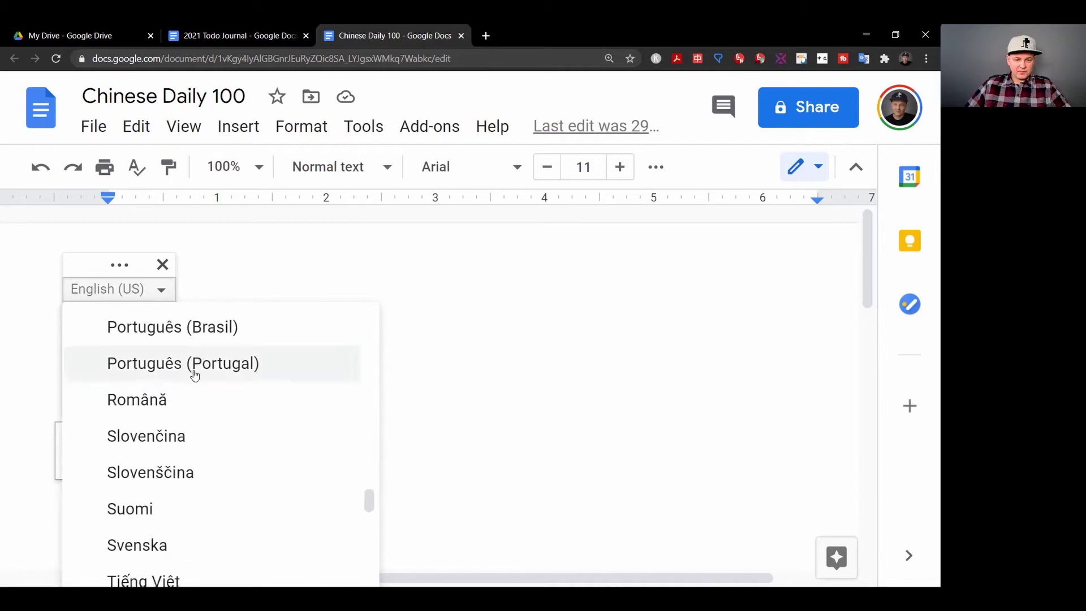
scroll(195, 375, "down", 8)
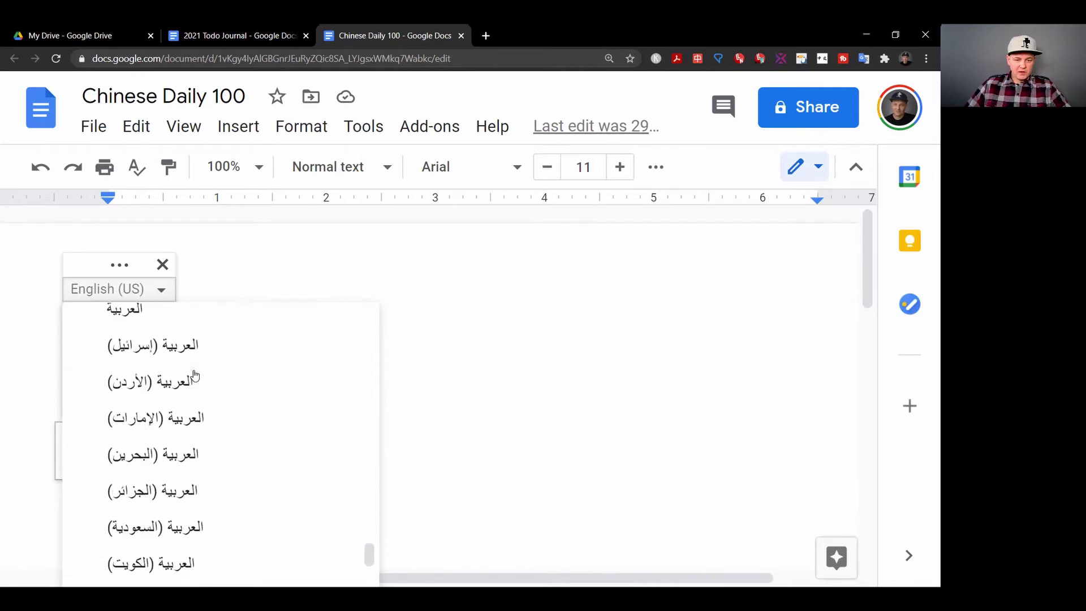
scroll(195, 375, "down", 10)
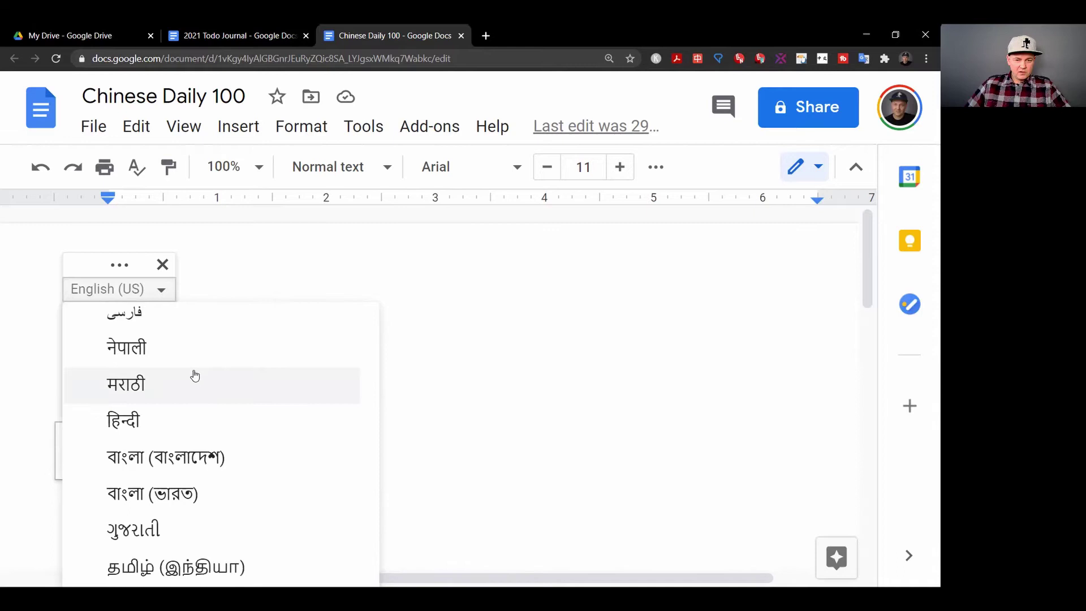
scroll(195, 375, "down", 6)
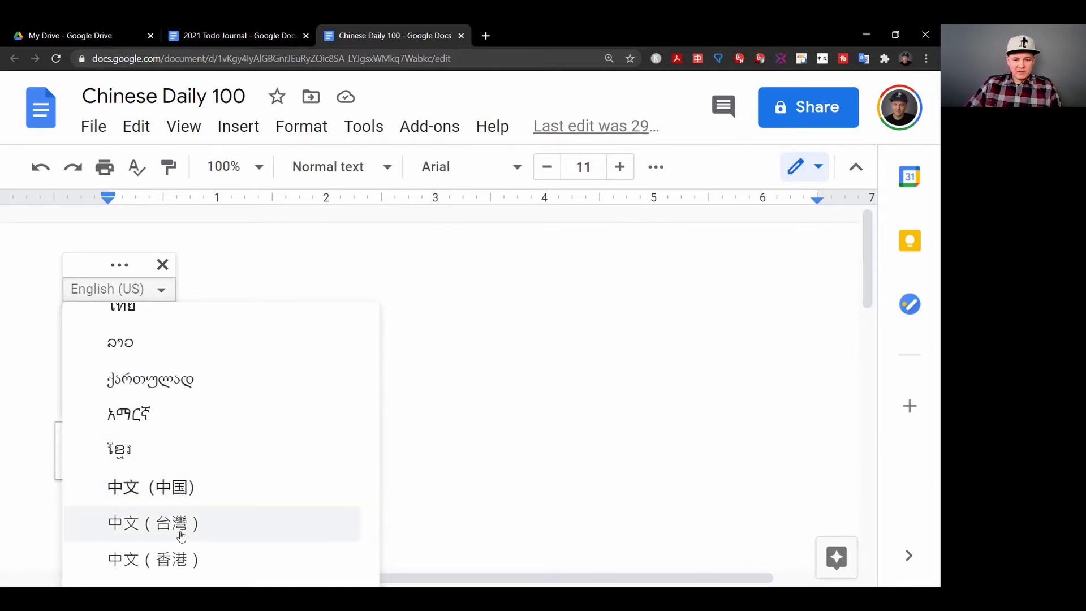
left_click(168, 486)
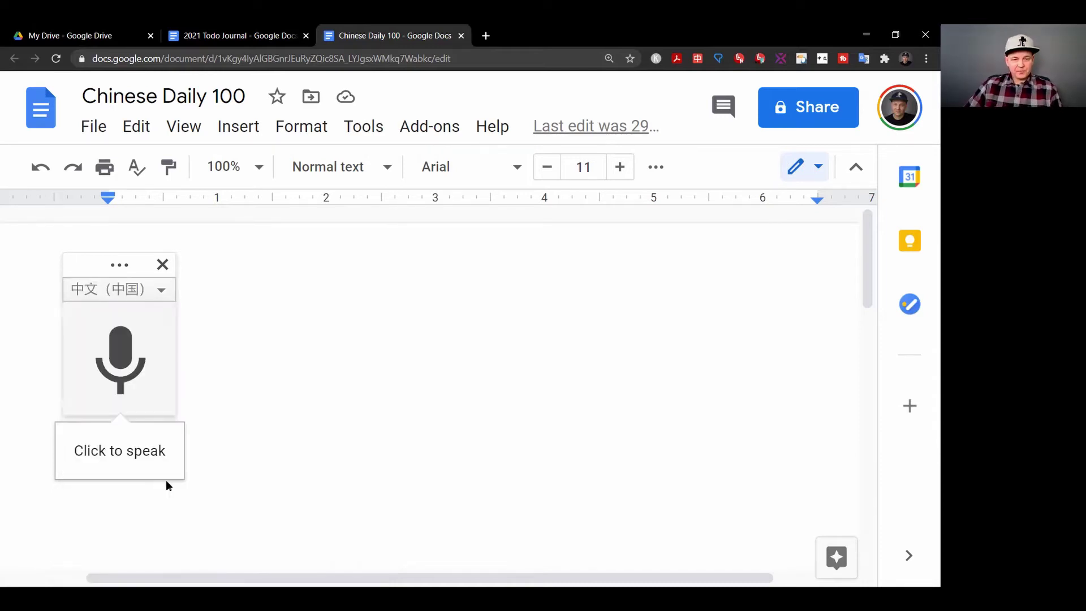
Start the microphone and dictate the Chinese paragraph ending with 今天留起来
left_click(122, 348)
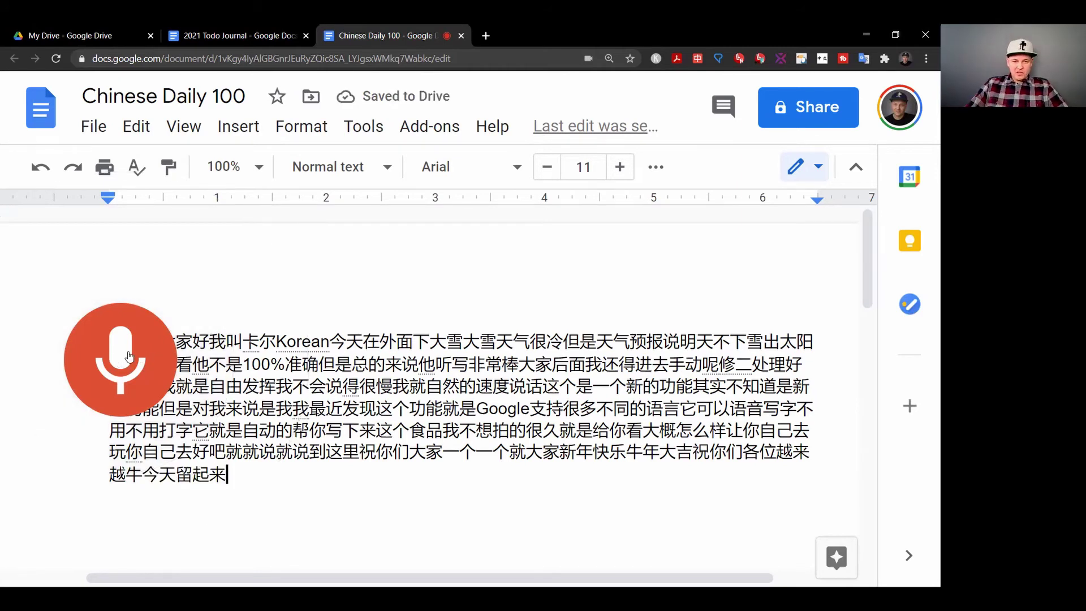
Stop dictation, start a new line, and switch voice typing to English (United States)
left_click(124, 358)
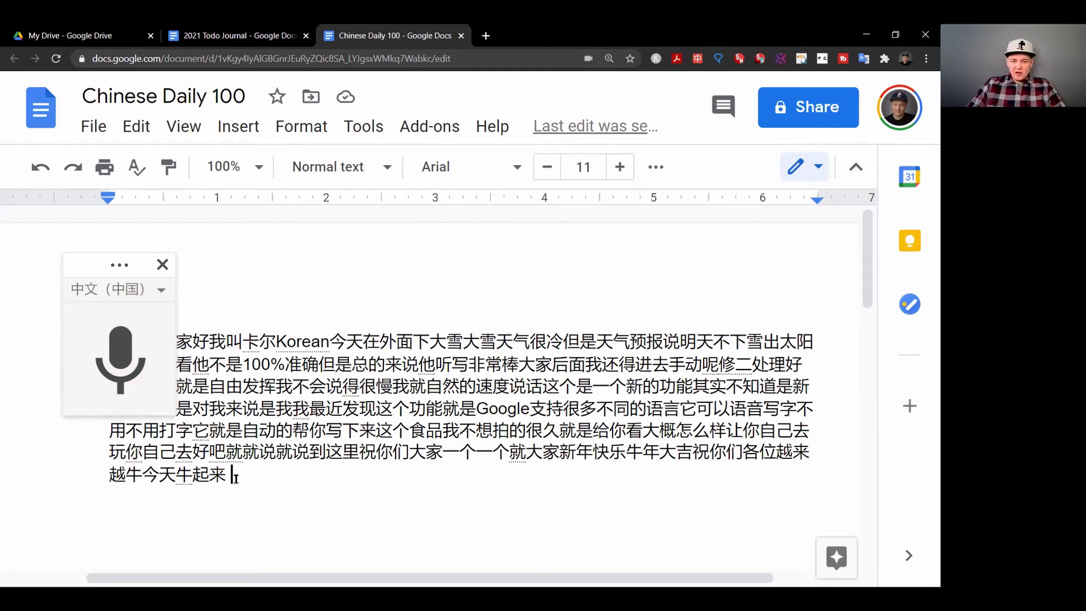
key("Return")
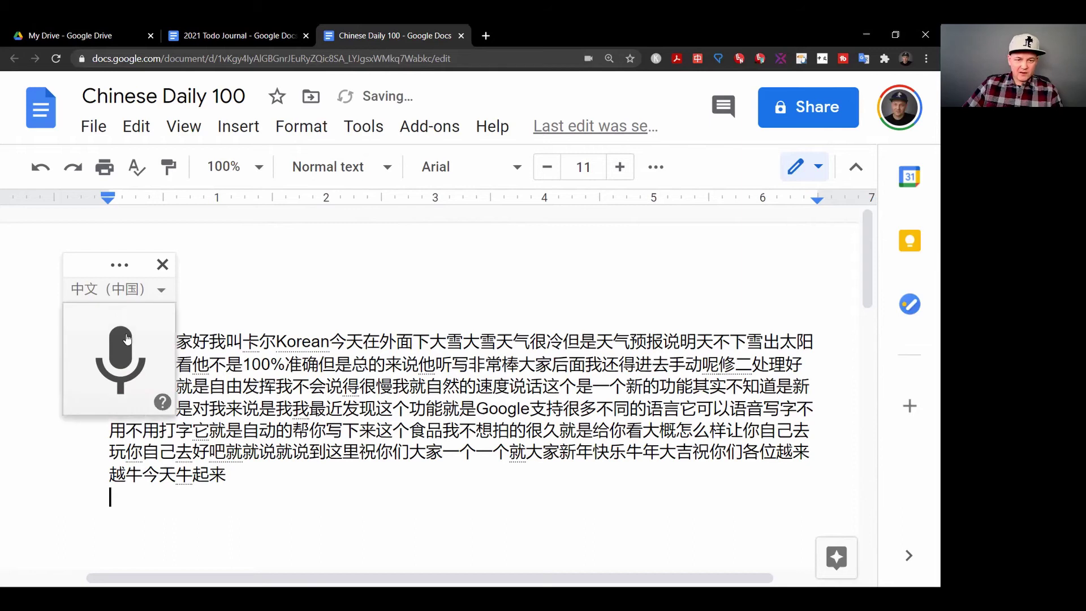
left_click(161, 289)
scroll(171, 412, "up", 5)
scroll(171, 411, "up", 20)
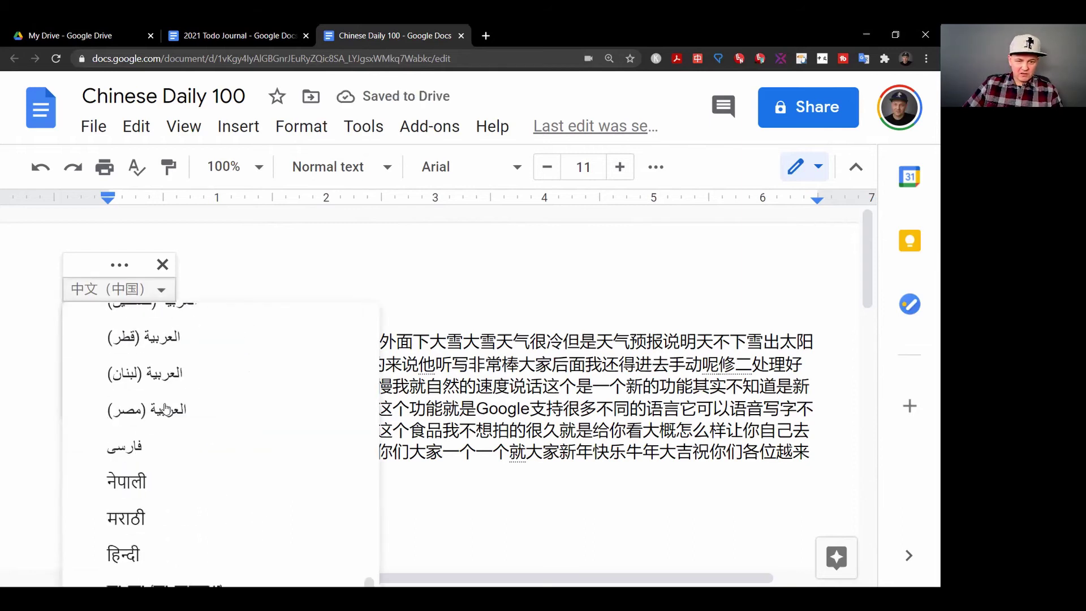
scroll(165, 408, "up", 15)
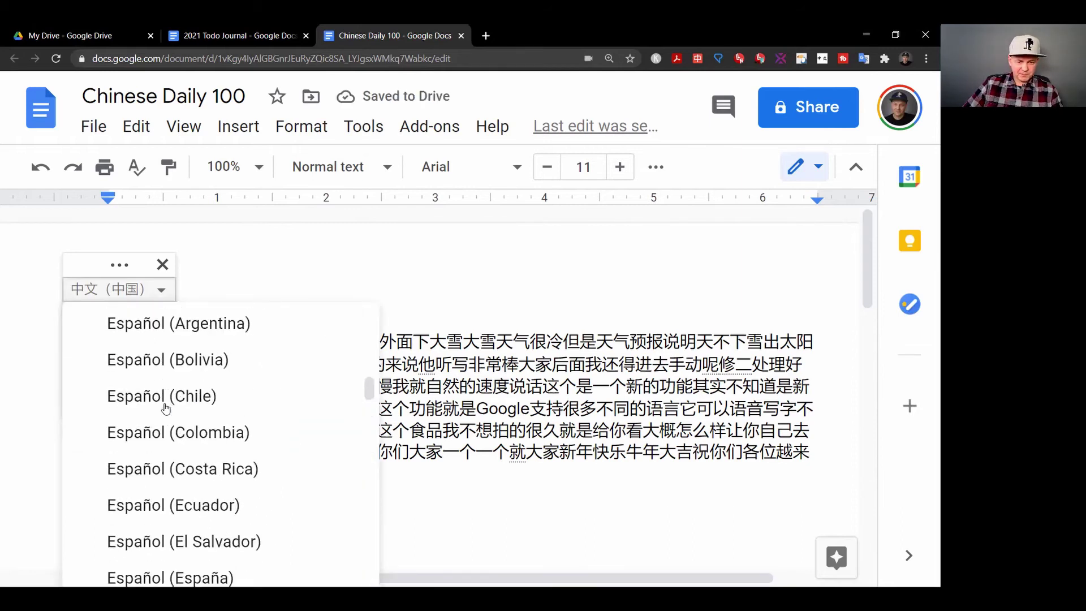
scroll(165, 409, "down", 2)
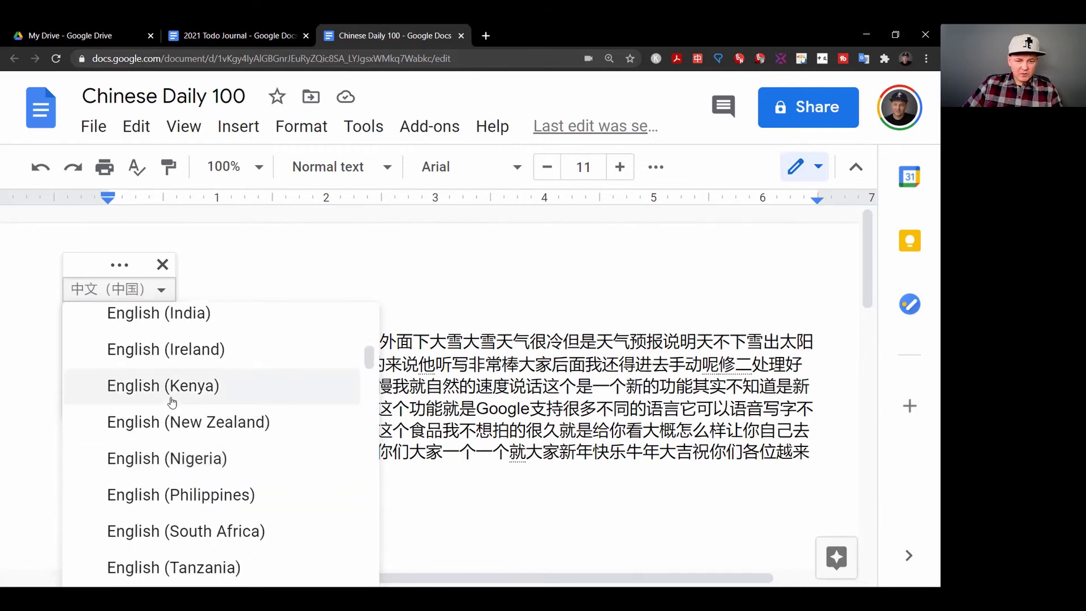
scroll(166, 407, "up", 4)
left_click(221, 521)
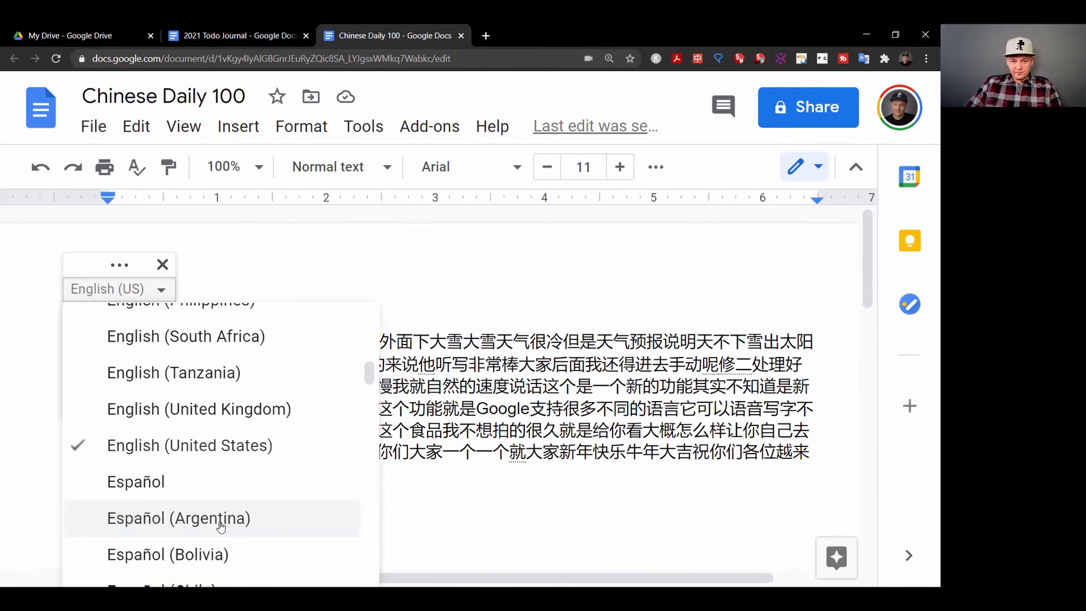
left_click(417, 492)
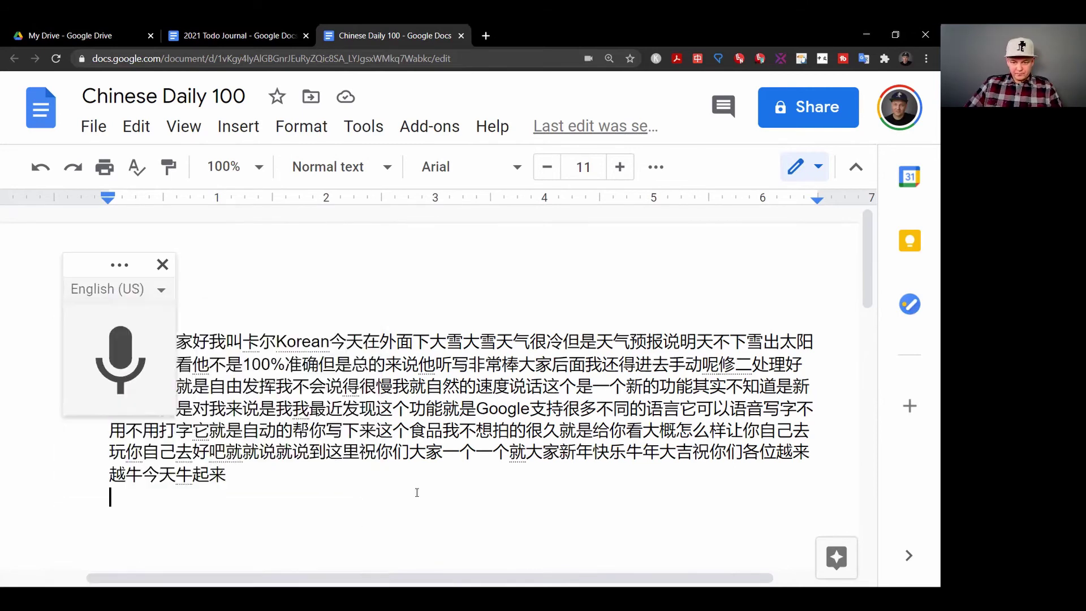
Dictate the English paragraph about testing voice to text and writing 100 words a day
left_click(119, 360)
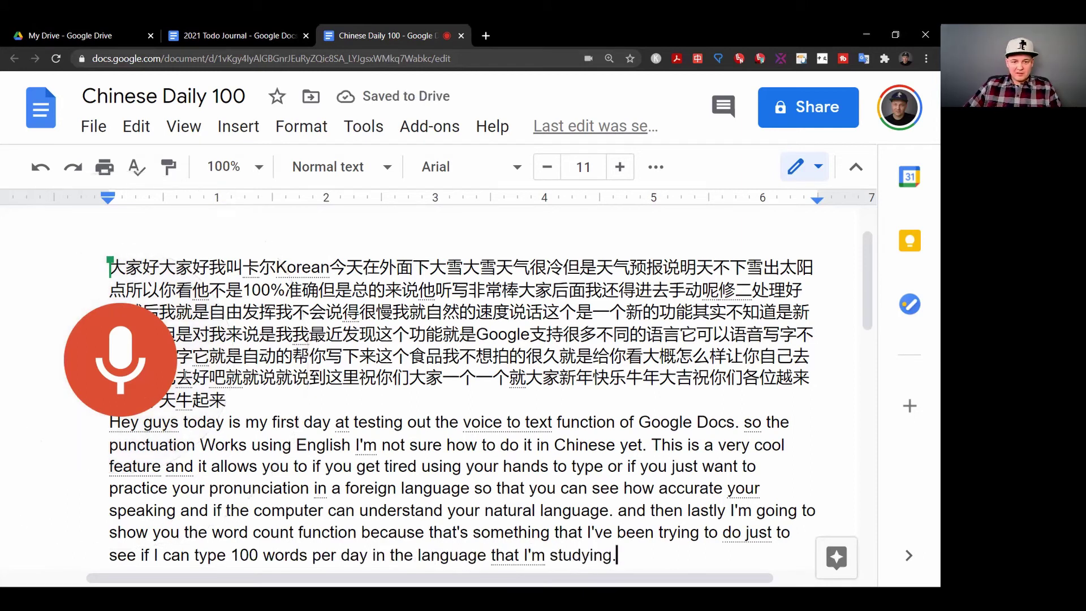
Close voice typing, change the opening to '大家好.' and delete the word 'Korean'
left_click(146, 350)
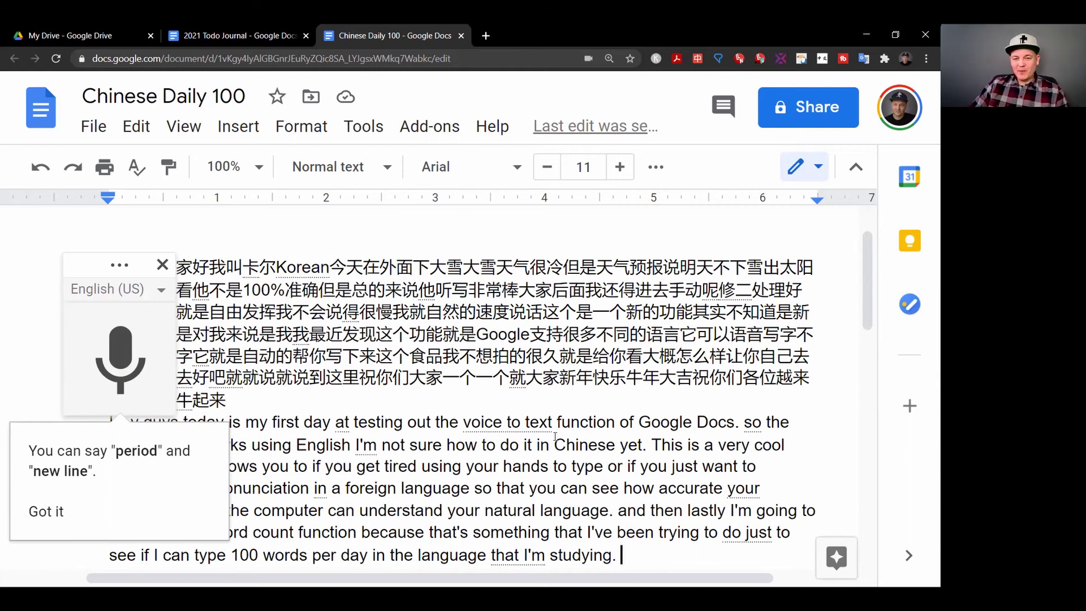
left_click(162, 264)
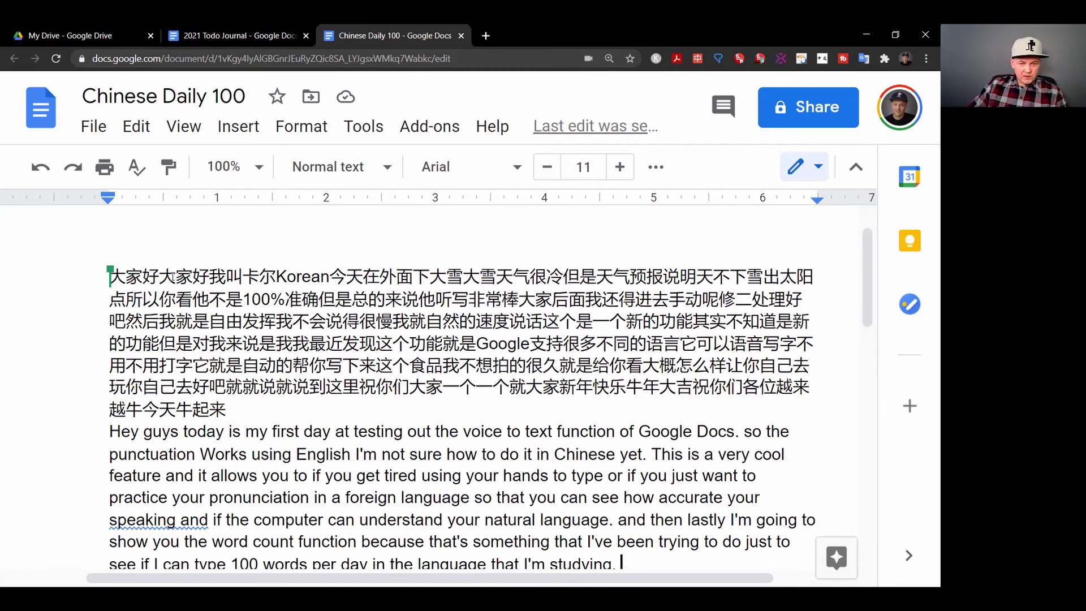
left_click_drag(162, 278, 189, 277)
key("Delete")
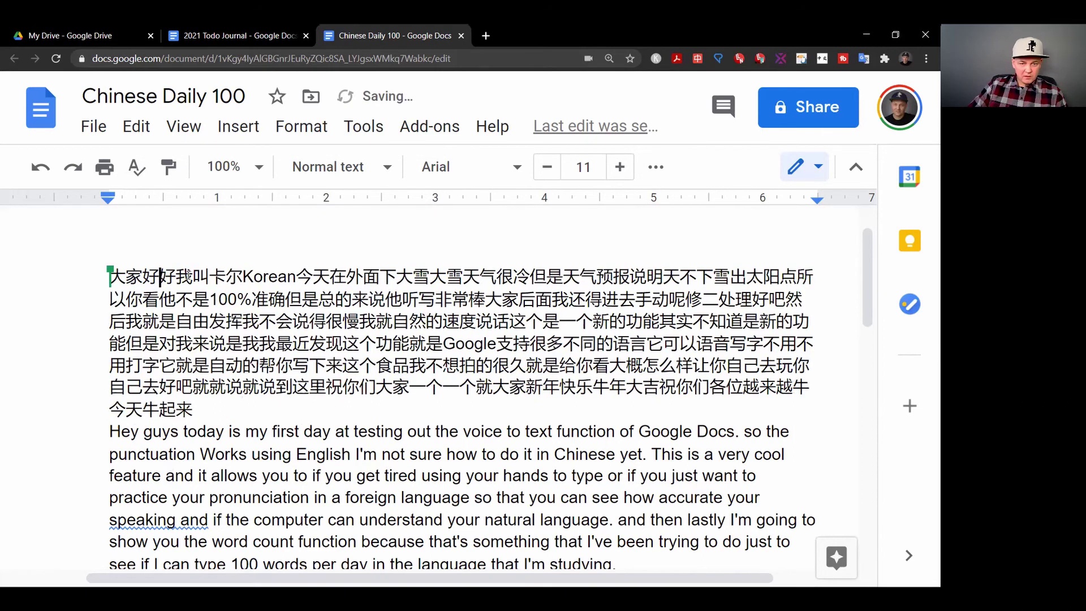
key("Delete")
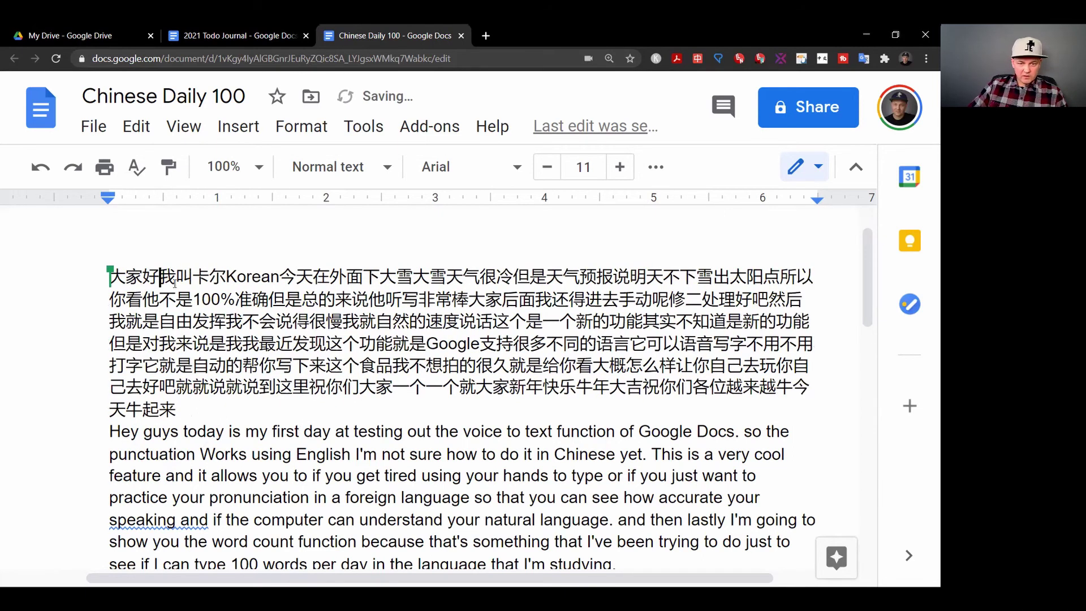
type(".")
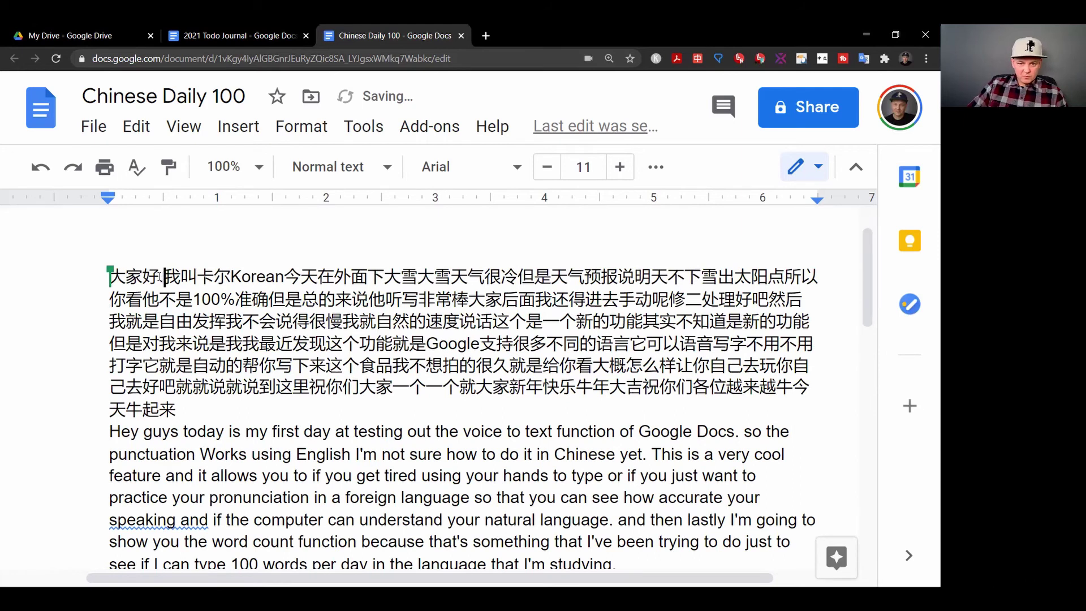
left_click_drag(229, 277, 286, 276)
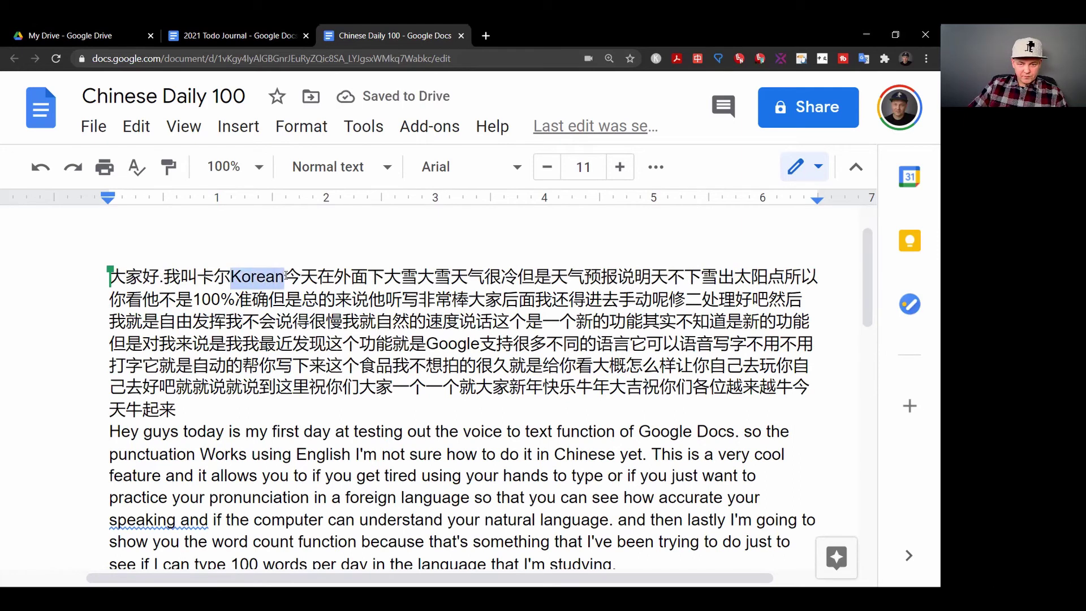
key("Delete")
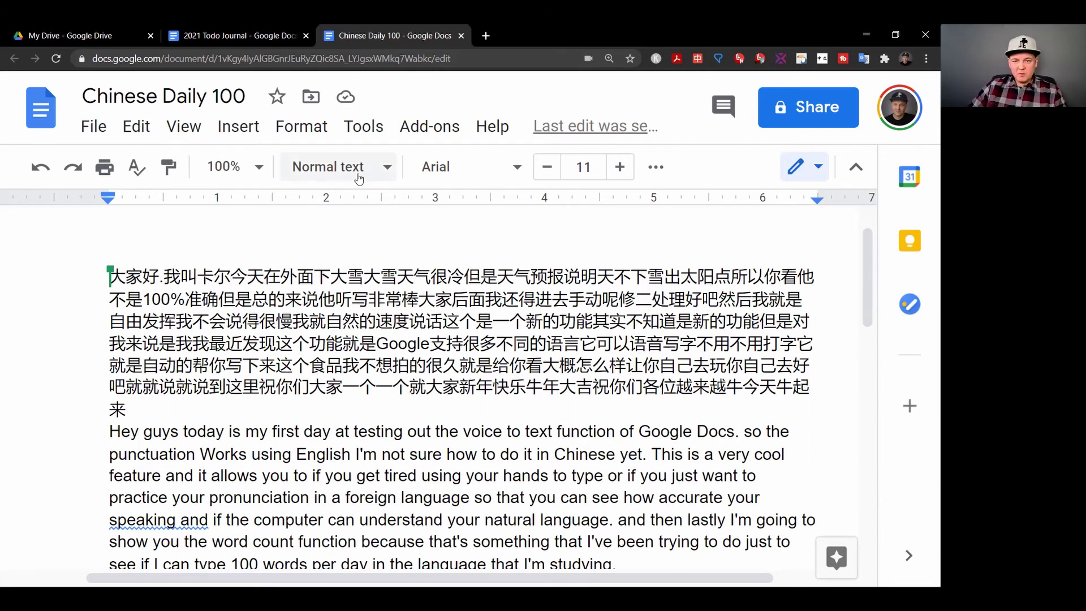
Select the paragraph text and bring up the Tools > Word count details
left_click_drag(110, 277, 356, 403)
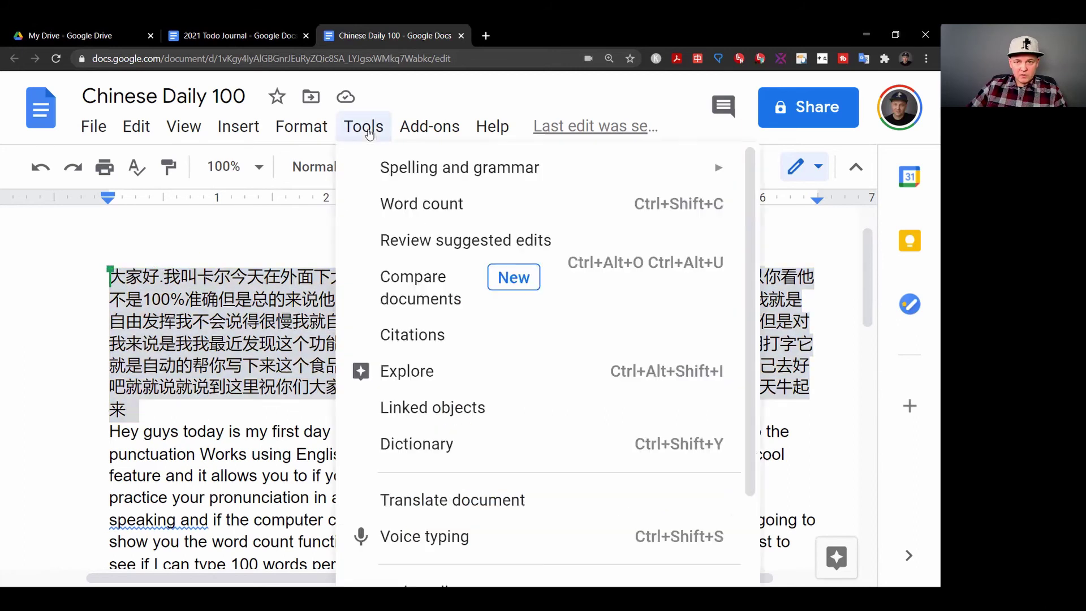
left_click(364, 126)
left_click(410, 203)
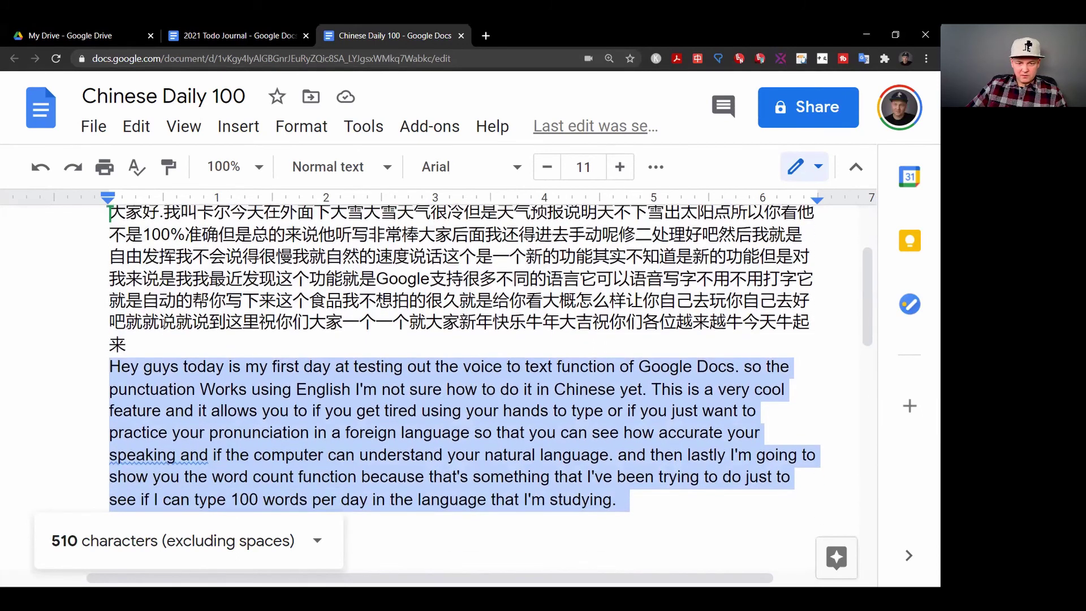
Count the selected Chinese paragraph: 3 of 126 words, 258 of 892 characters
left_click_drag(129, 345, 106, 237)
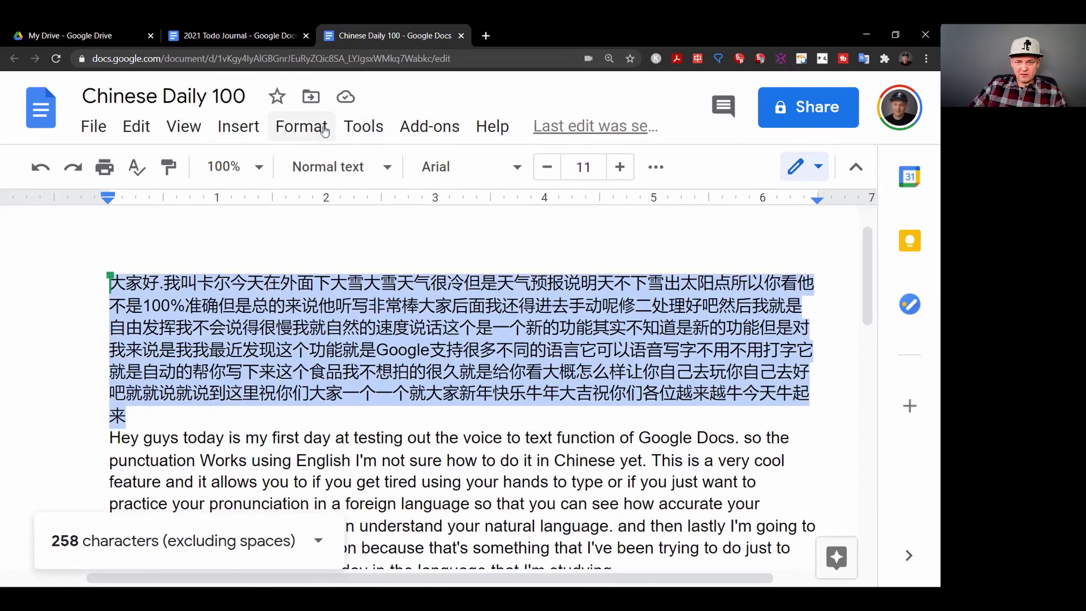
left_click(365, 125)
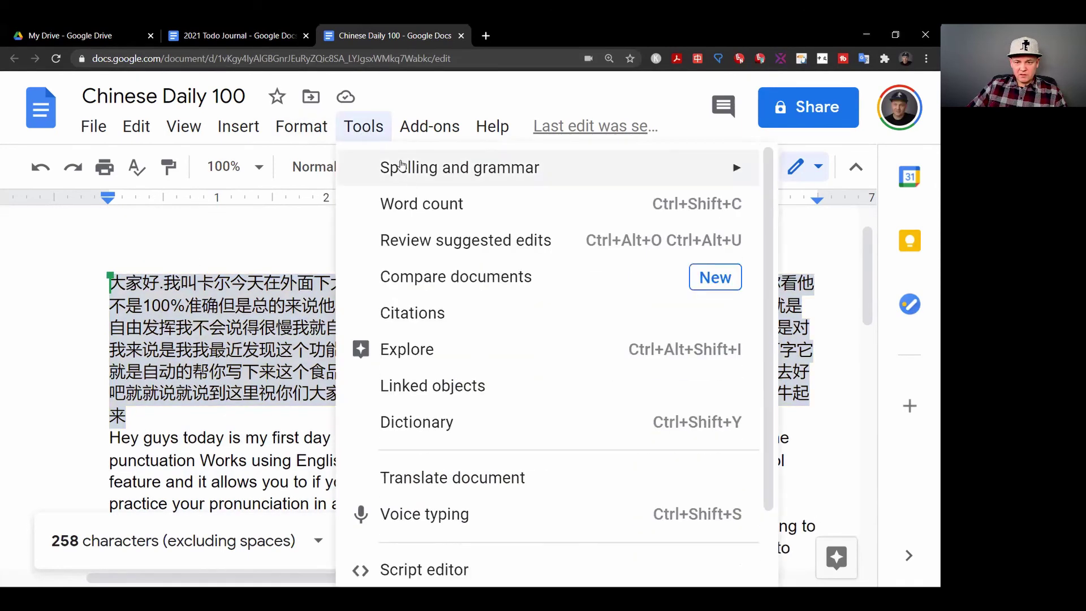
left_click(427, 203)
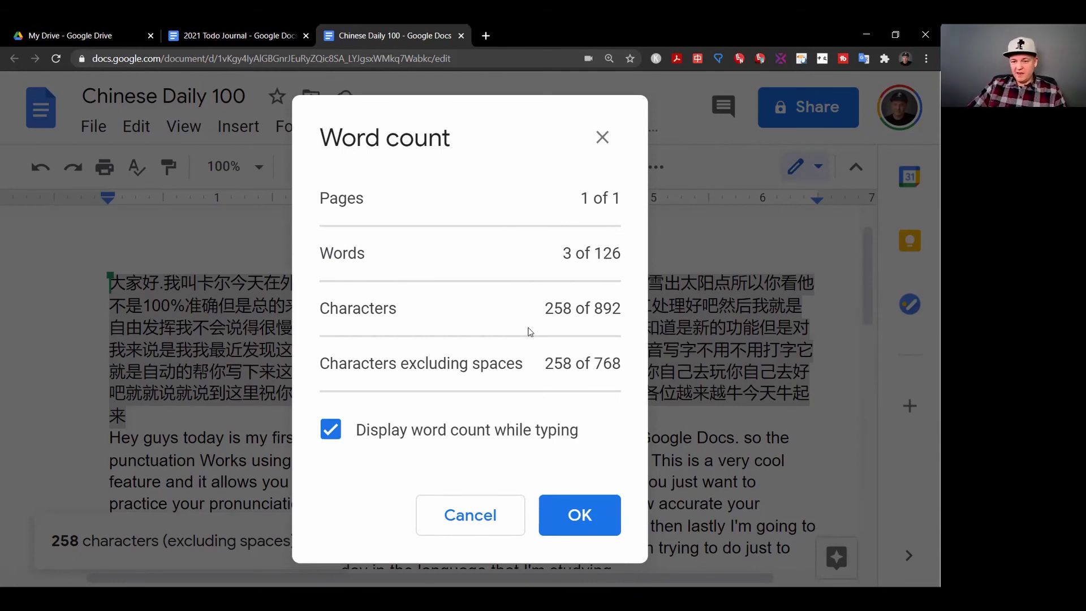
Dismiss the Word count dialog, leaving the running 258-character count on screen
left_click(585, 513)
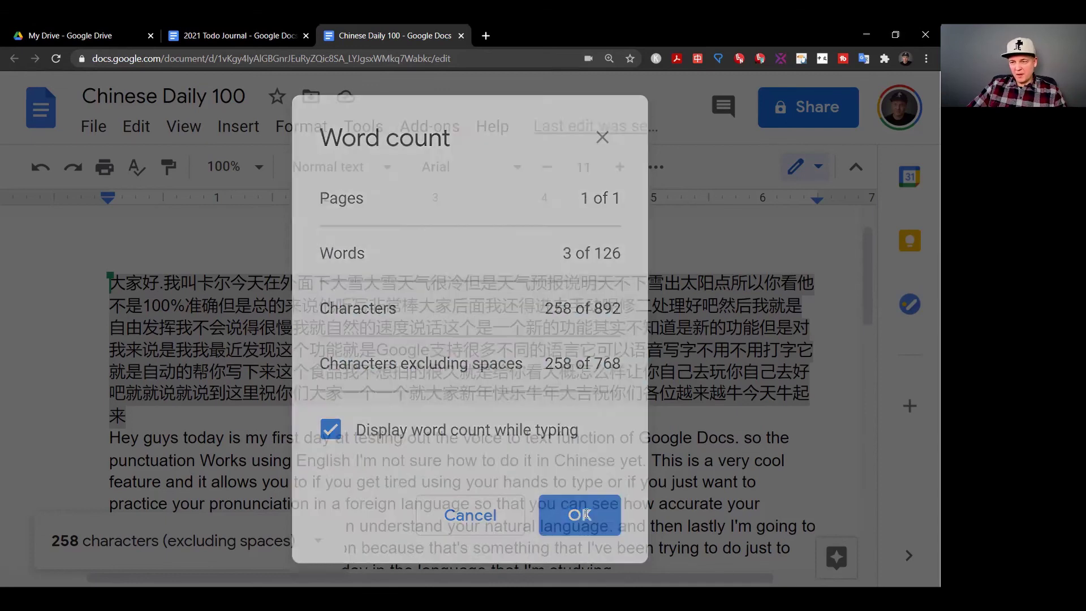